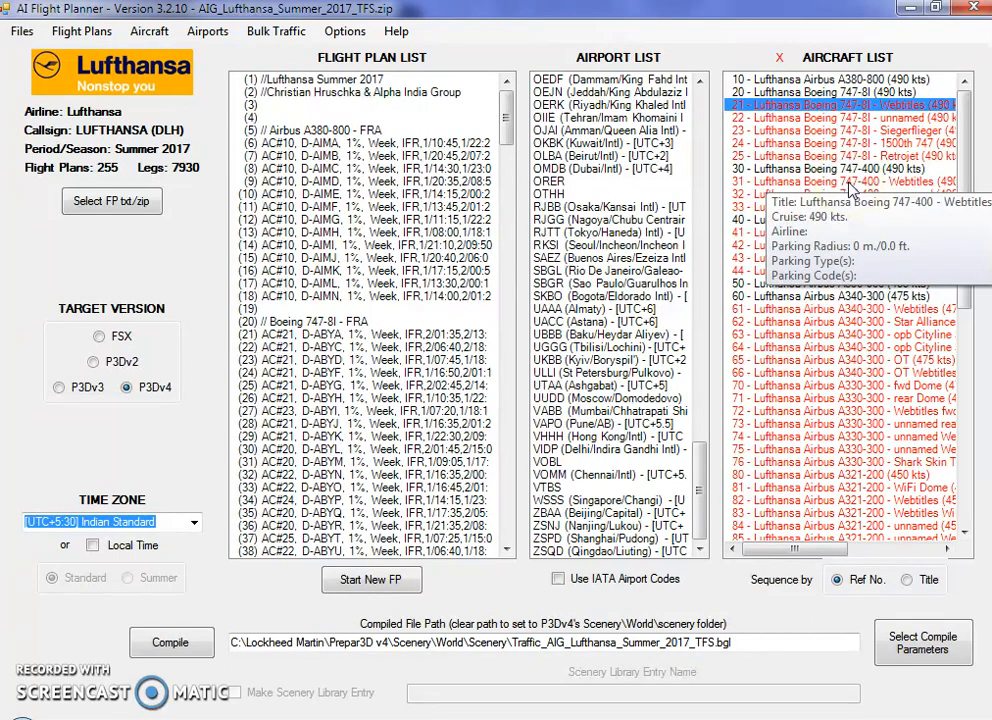
Open the missing-aircraft details for entry 21, Lufthansa Boeing 747-8I - Webtitles, from the aircraft list.
left_click(843, 84)
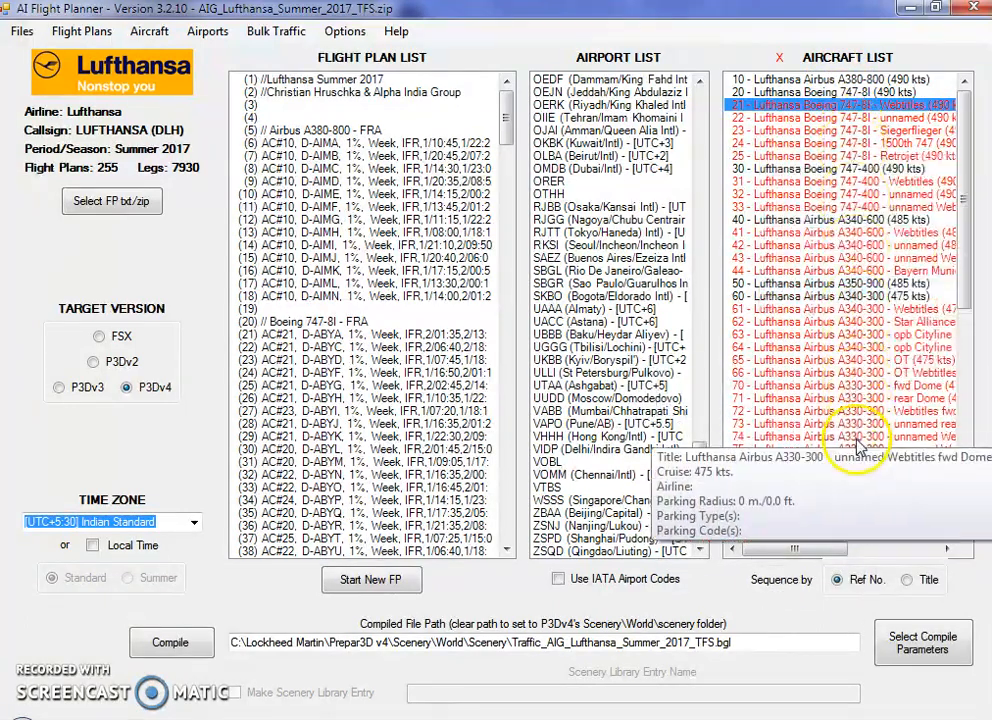
mouse_move(965, 255)
left_mouse_down()
mouse_move(968, 435)
mouse_move(972, 250)
left_mouse_up()
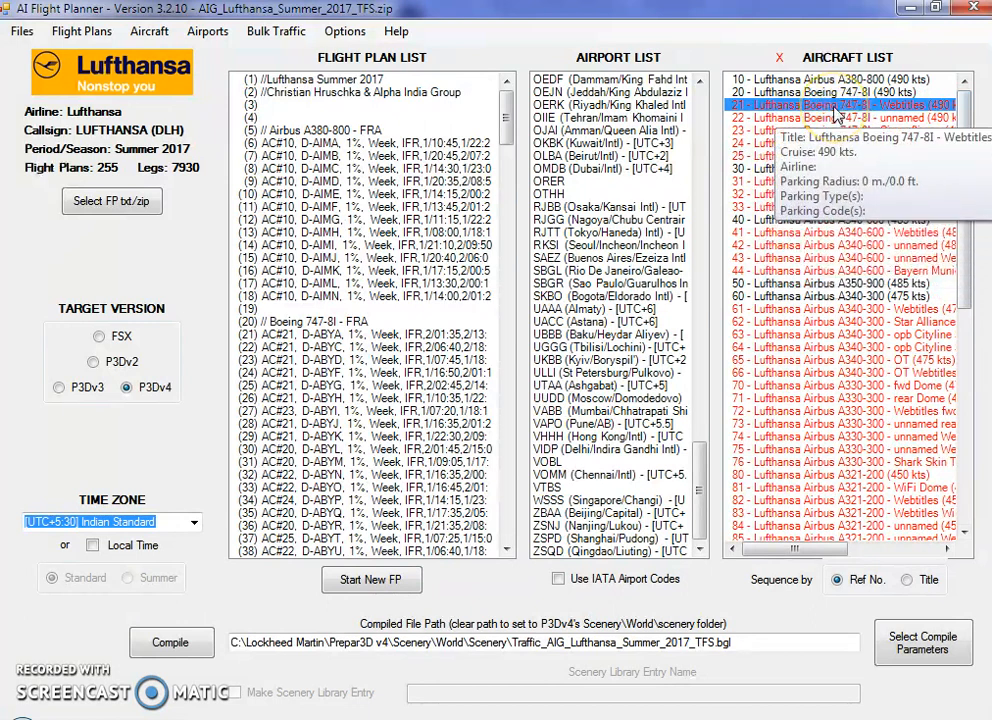
mouse_move(835, 113)
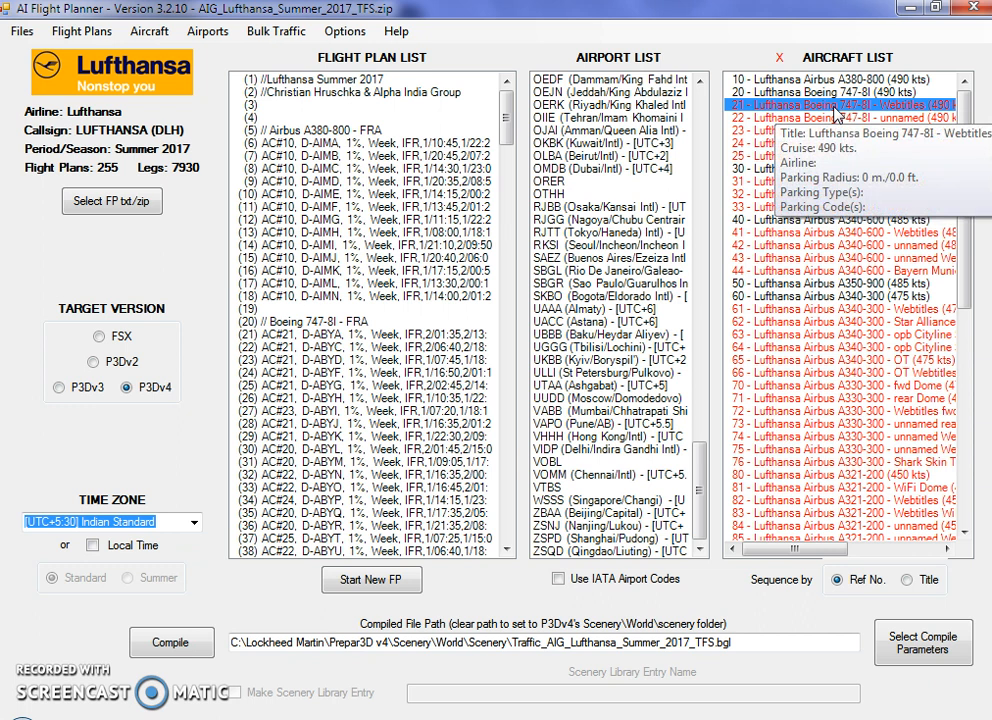
double_click(835, 113)
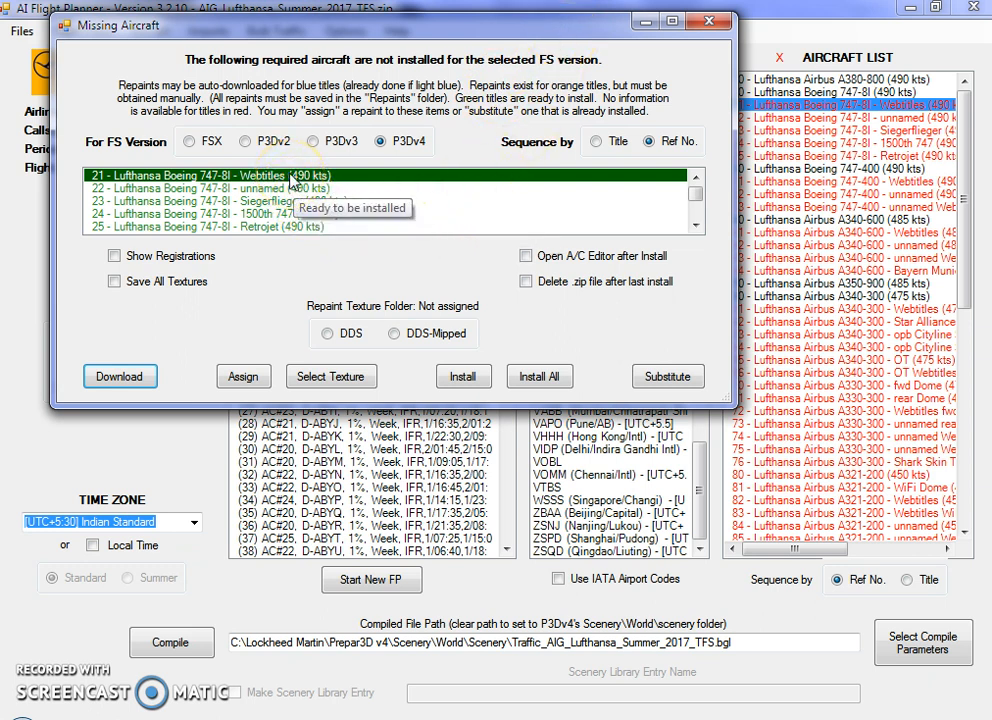
left_click(820, 108)
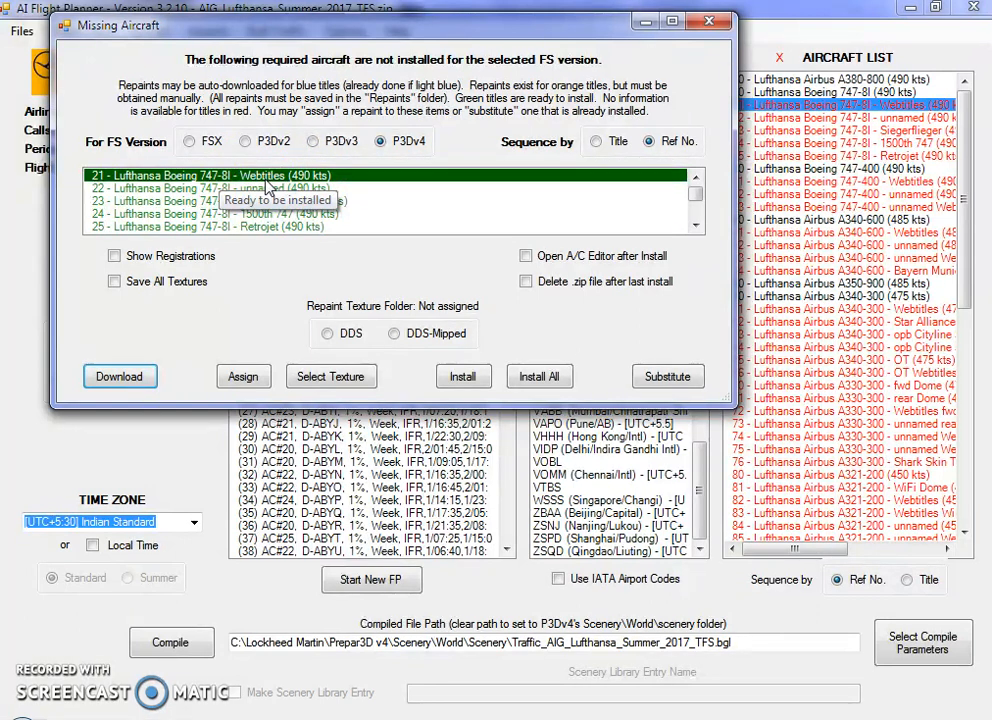
Examine the repaint availability of the missing Boeing 747-8I and 747-400 titles, including entry 31, Lufthansa Boeing 747-400 - Webtitles.
left_click(695, 226)
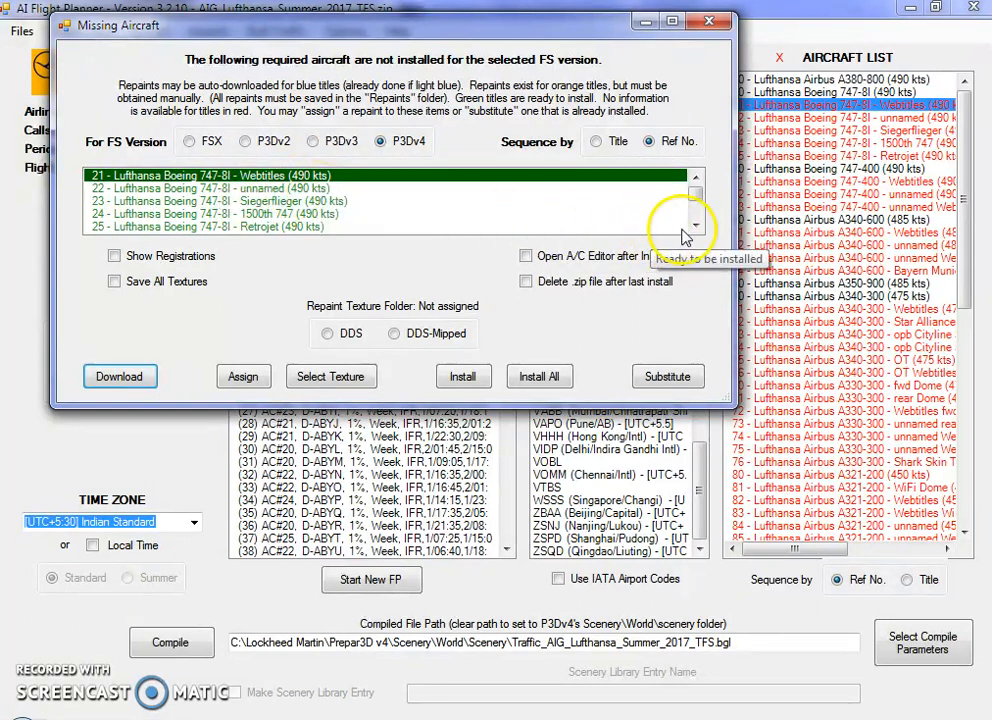
left_click(695, 226)
left_click(695, 226)
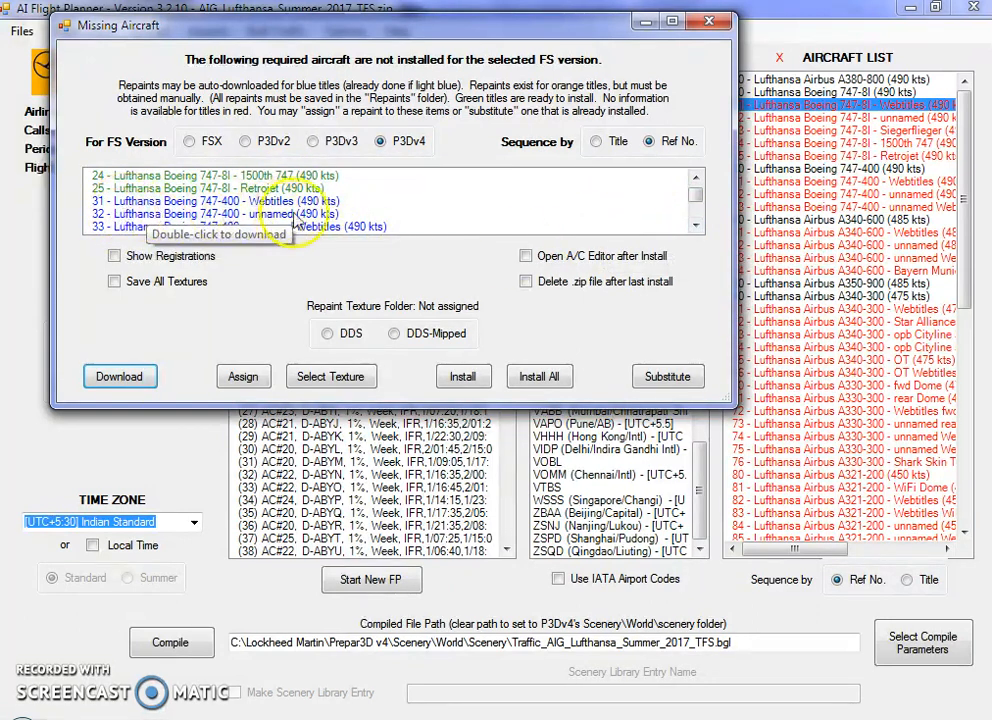
left_click(261, 201)
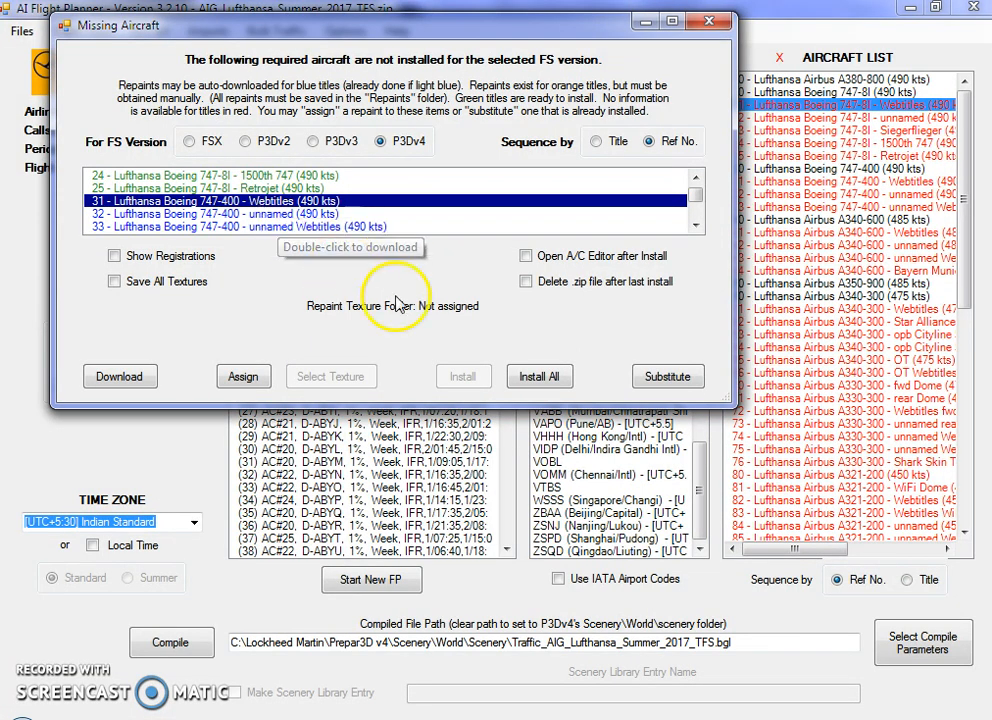
left_click(695, 178)
left_click(695, 178)
left_click(697, 178)
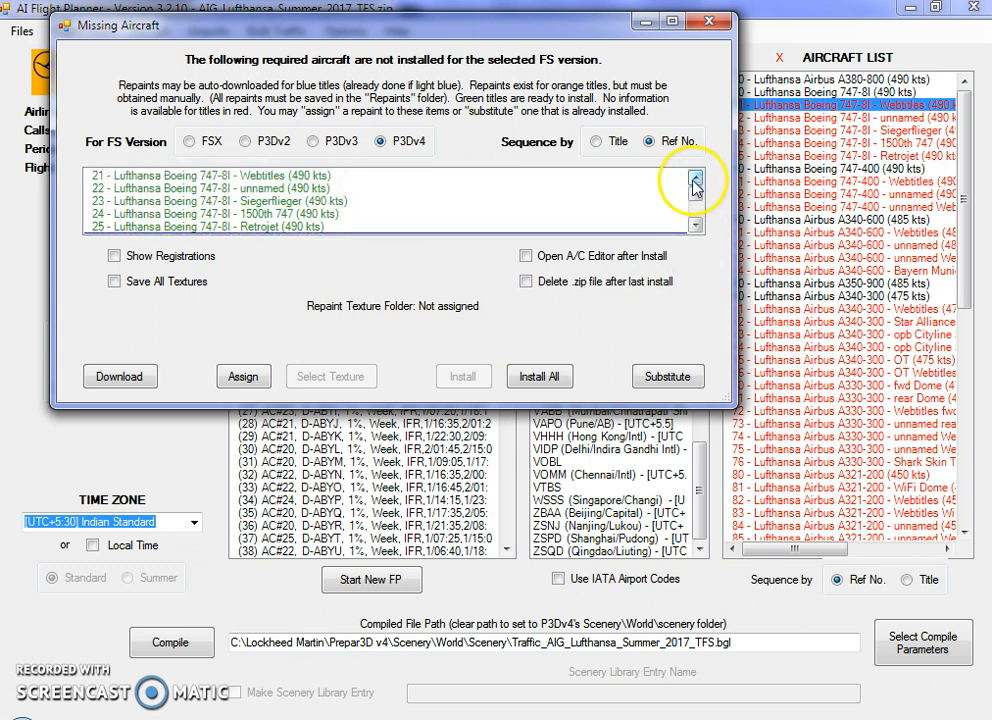
Install the Lufthansa Boeing 747-8I - Webtitles repaint into the FAIB Boeing 747-800 folder, overwriting its texture folder, and close the missing-aircraft window.
left_click(262, 177)
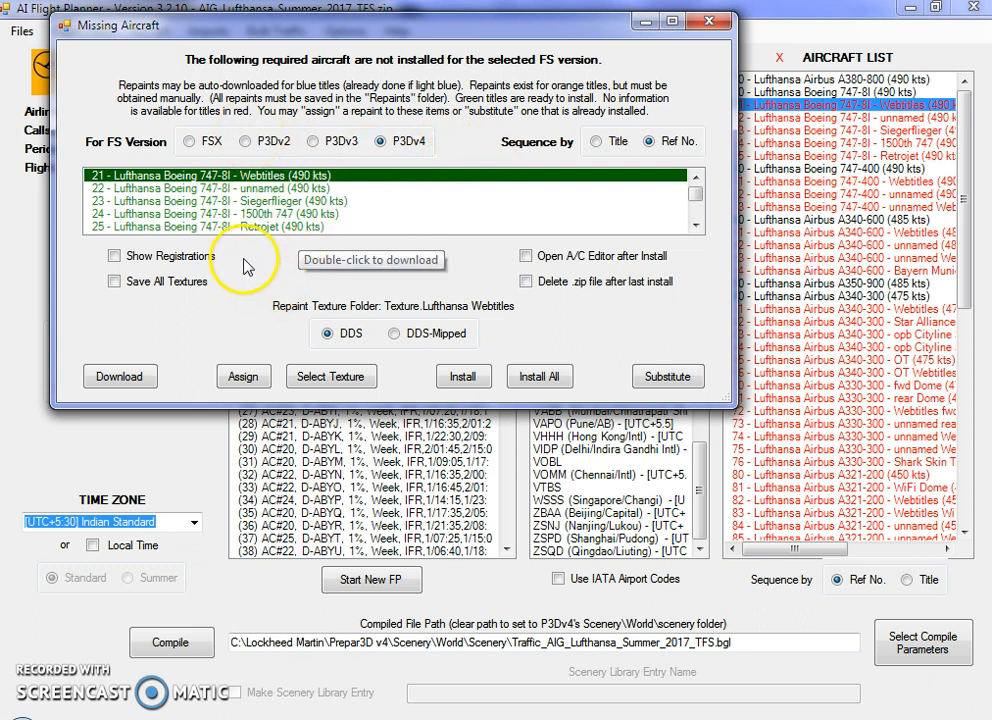
left_click(272, 186)
left_click(272, 178)
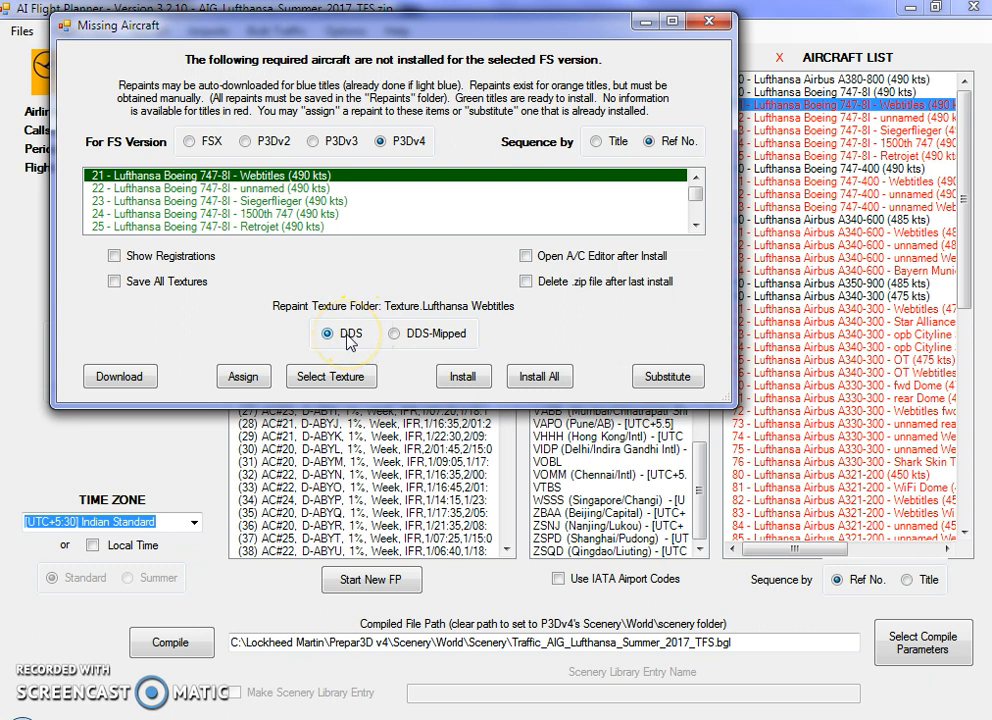
left_click(461, 378)
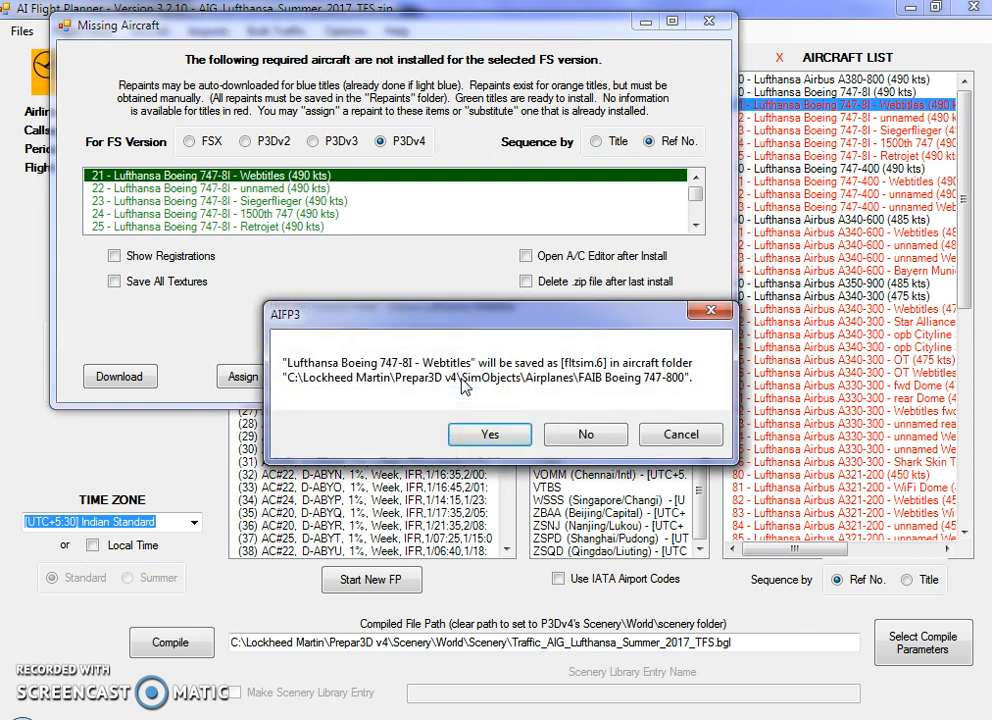
left_click_drag(392, 314, 421, 115)
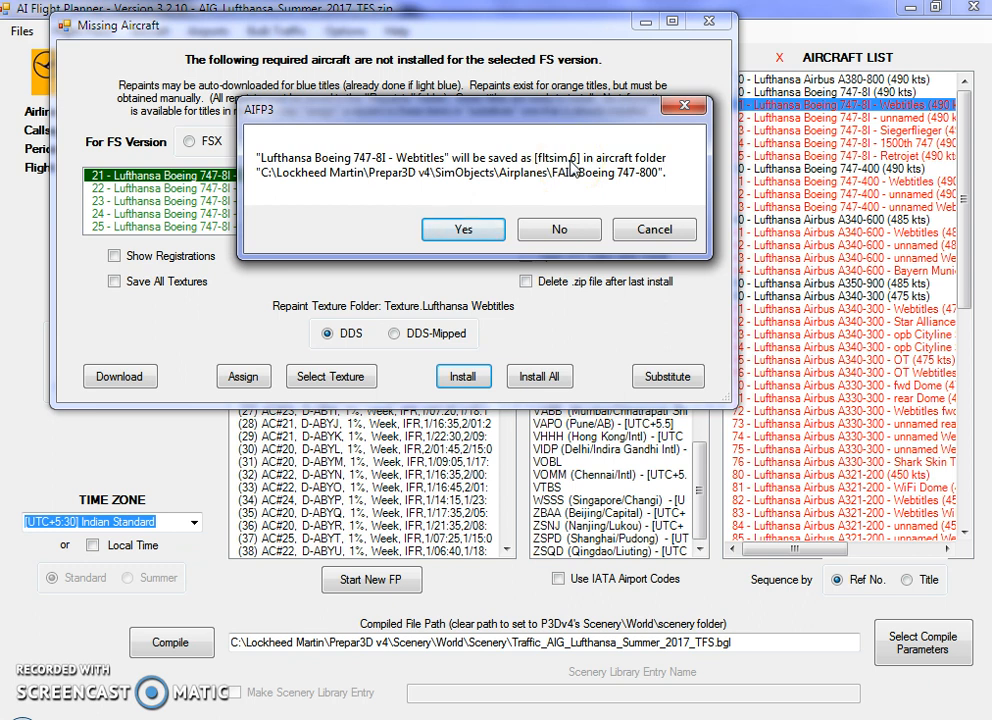
left_click(464, 230)
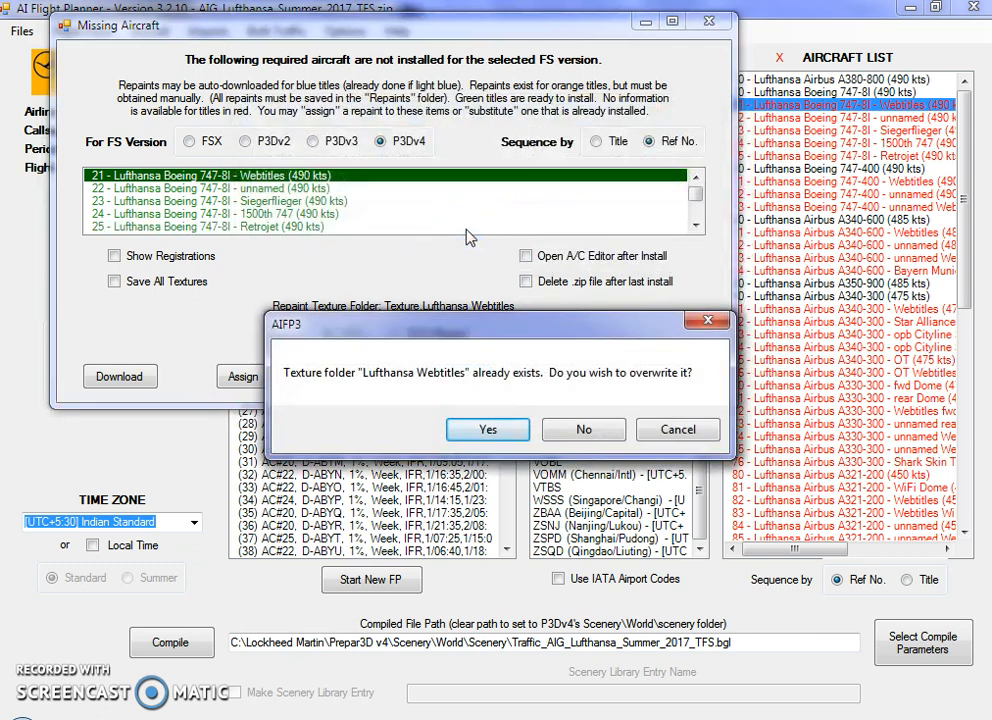
left_click_drag(467, 330, 530, 155)
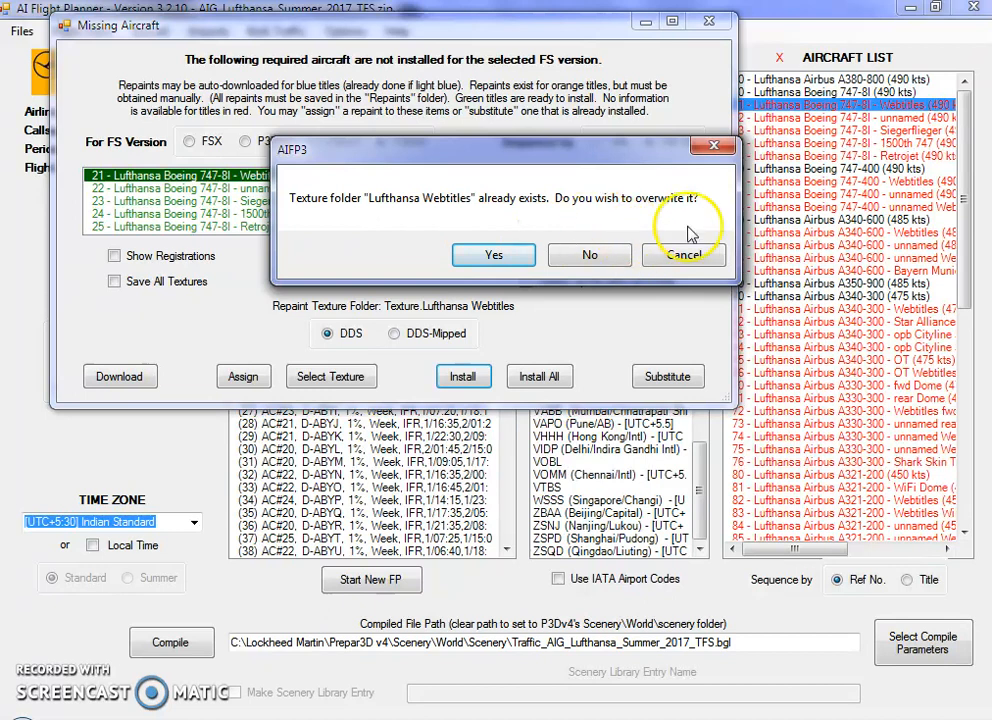
left_click(509, 256)
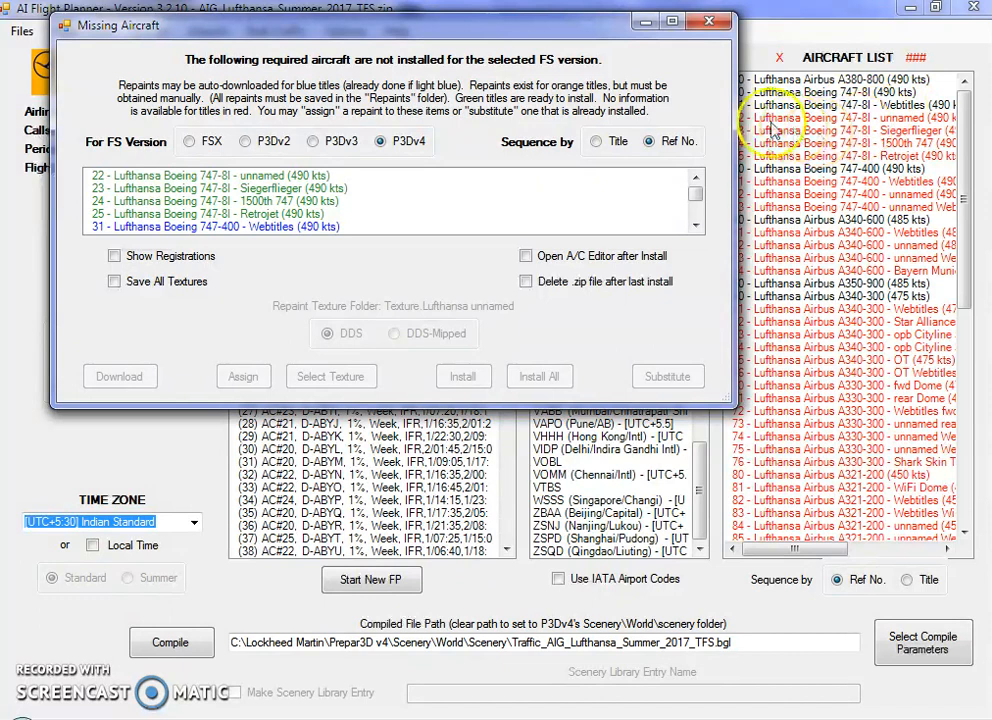
left_click(709, 21)
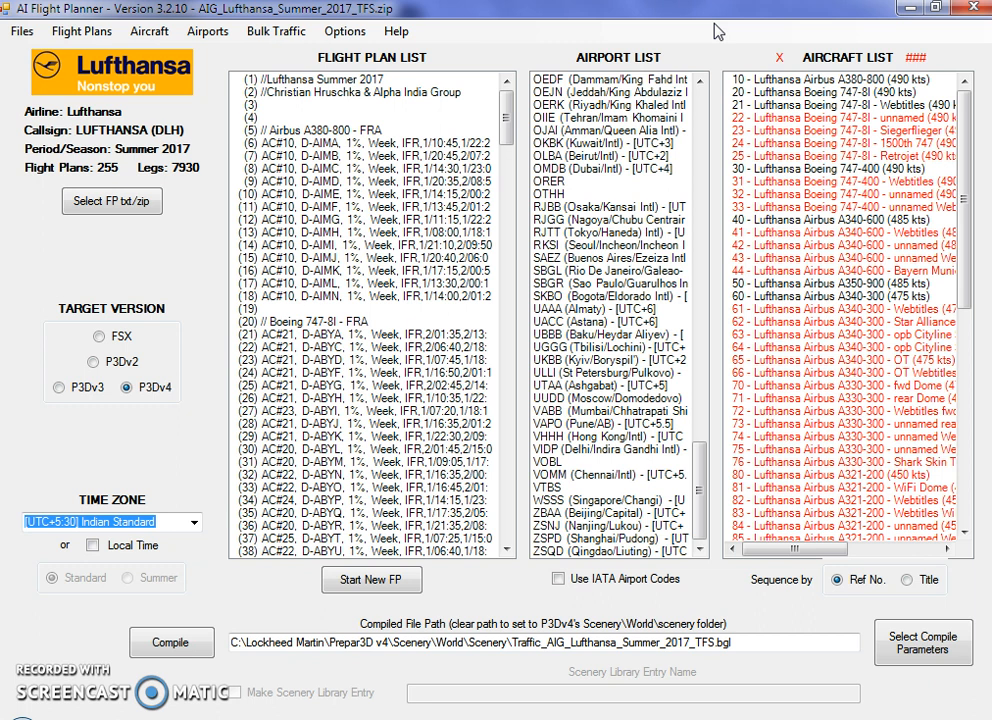
Check the repaint availability of missing entry 41, Lufthansa Airbus A340-600 - Webtitles.
double_click(849, 241)
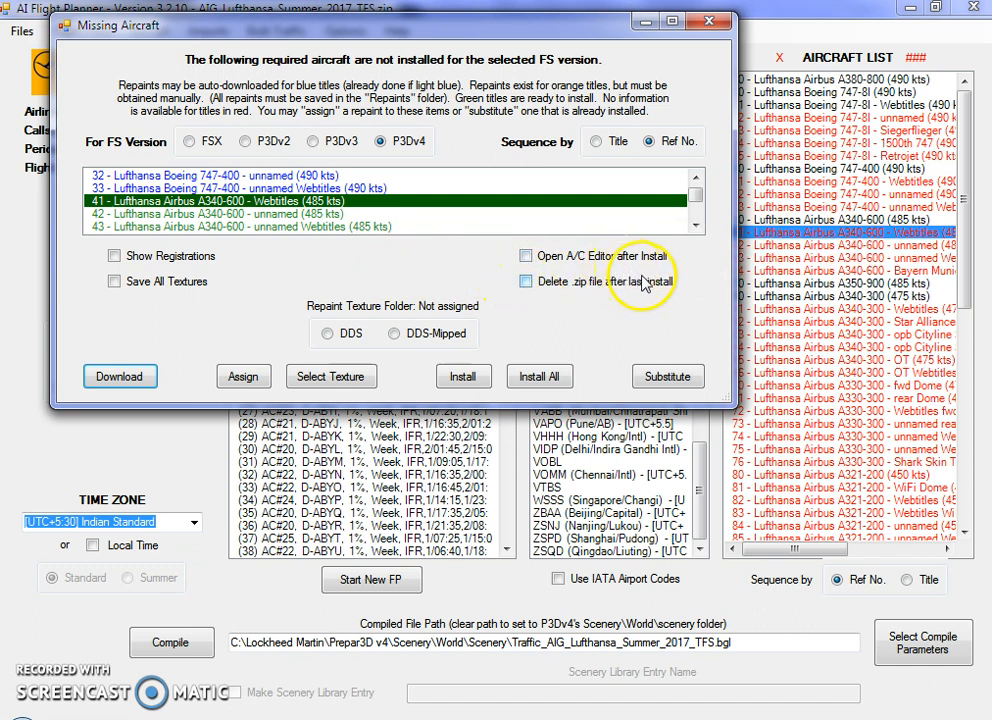
left_click(708, 21)
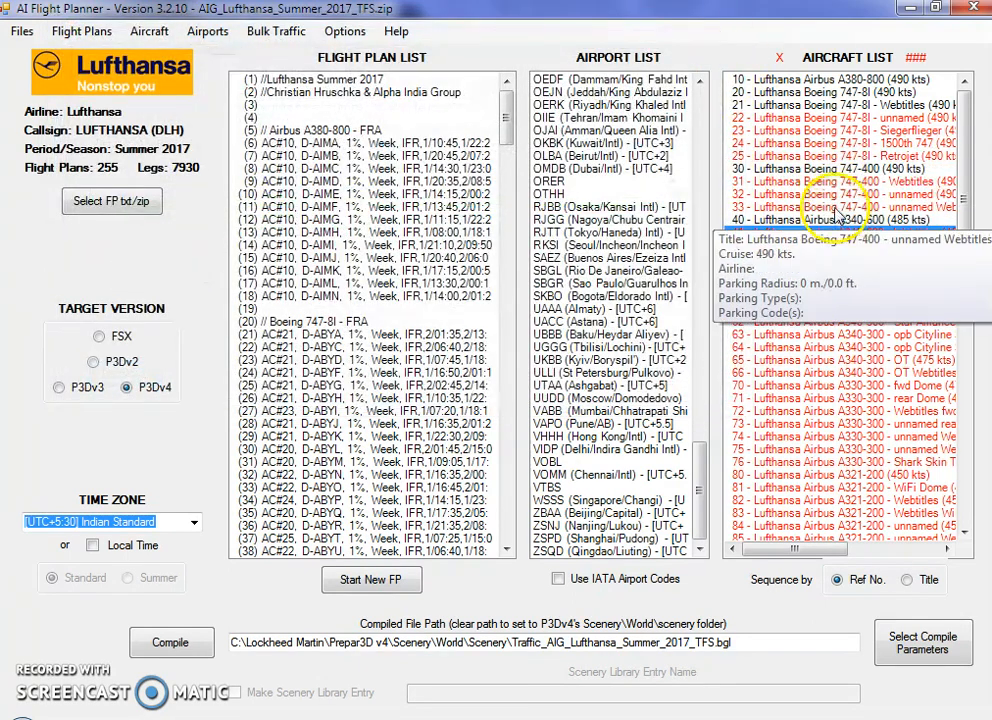
Try to download the repaint for missing entry 32, Lufthansa Boeing 747-400 - unnamed, for P3Dv4.
double_click(834, 195)
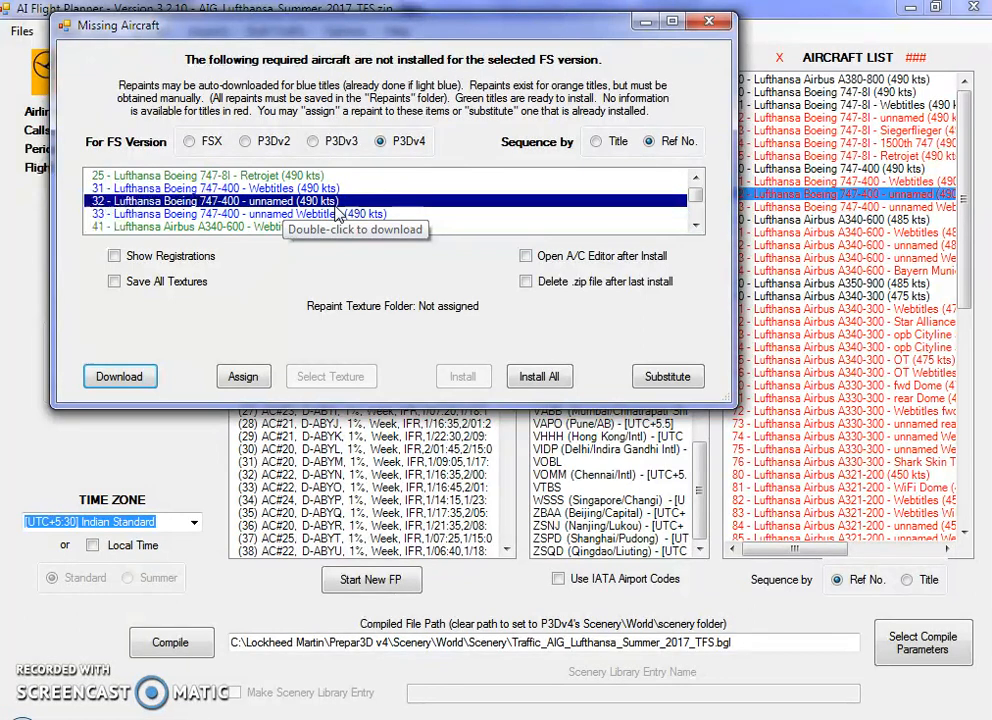
left_click(408, 144)
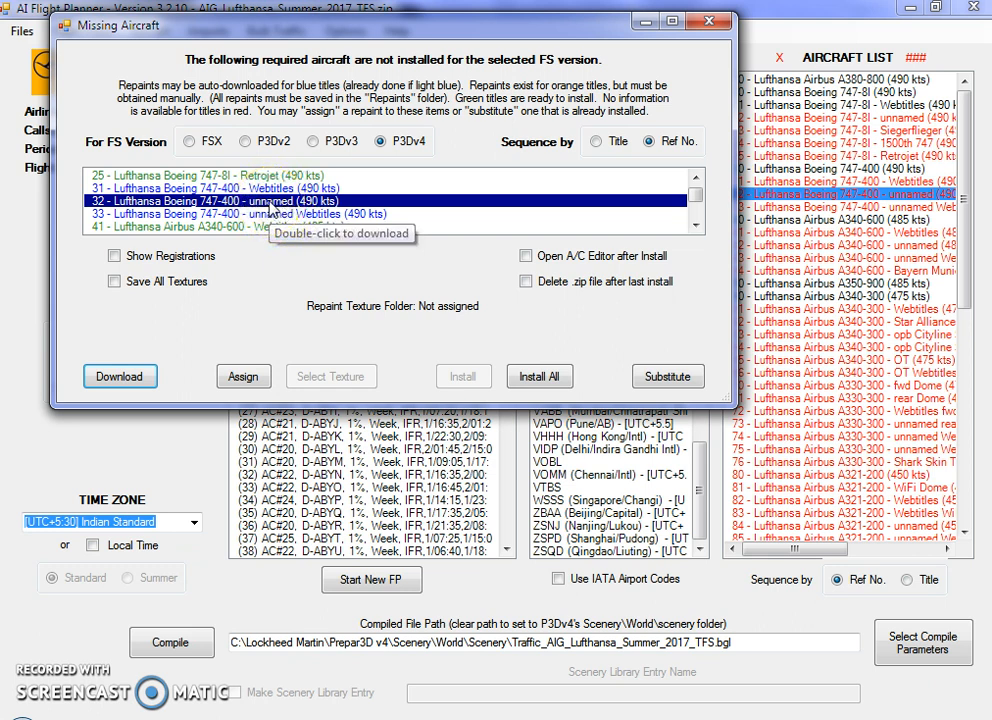
left_click(117, 378)
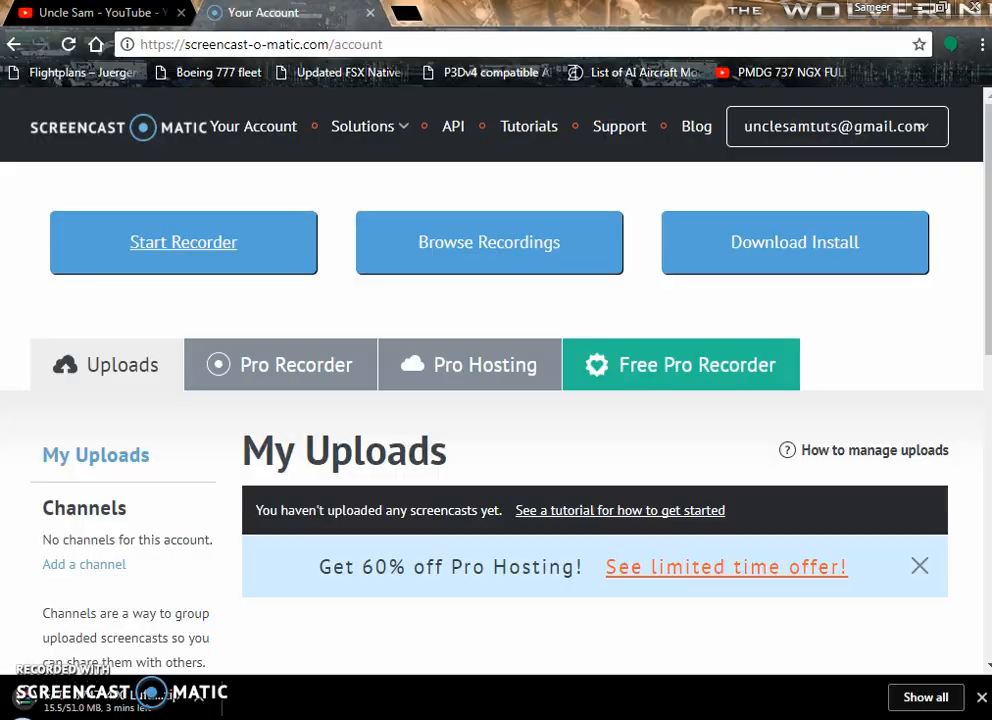
left_click(208, 696)
left_click(222, 665)
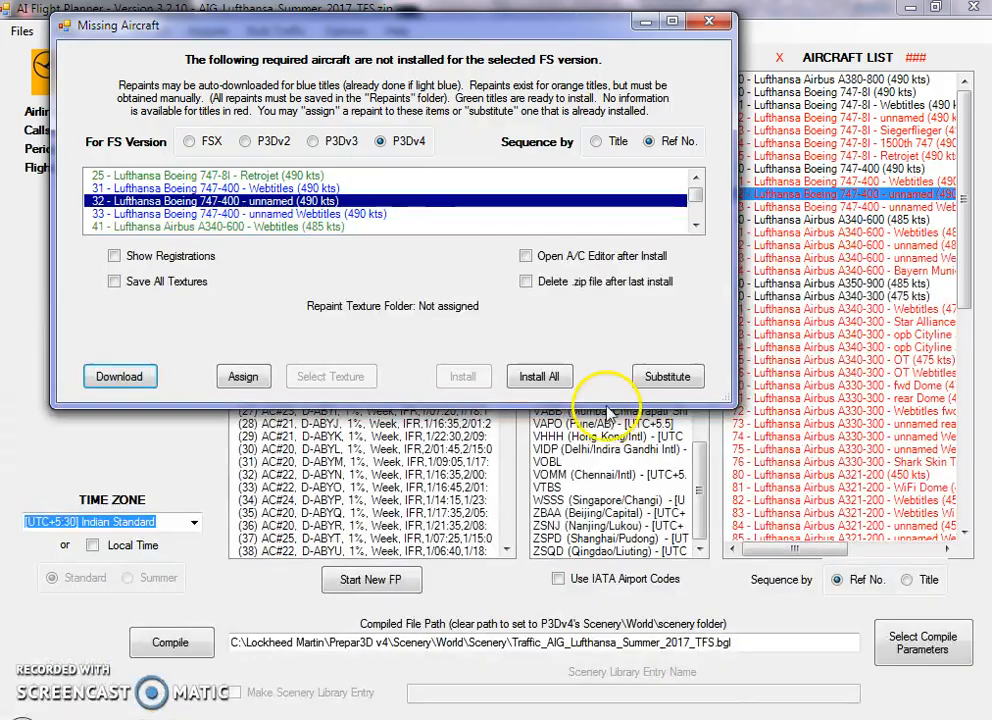
left_click(716, 28)
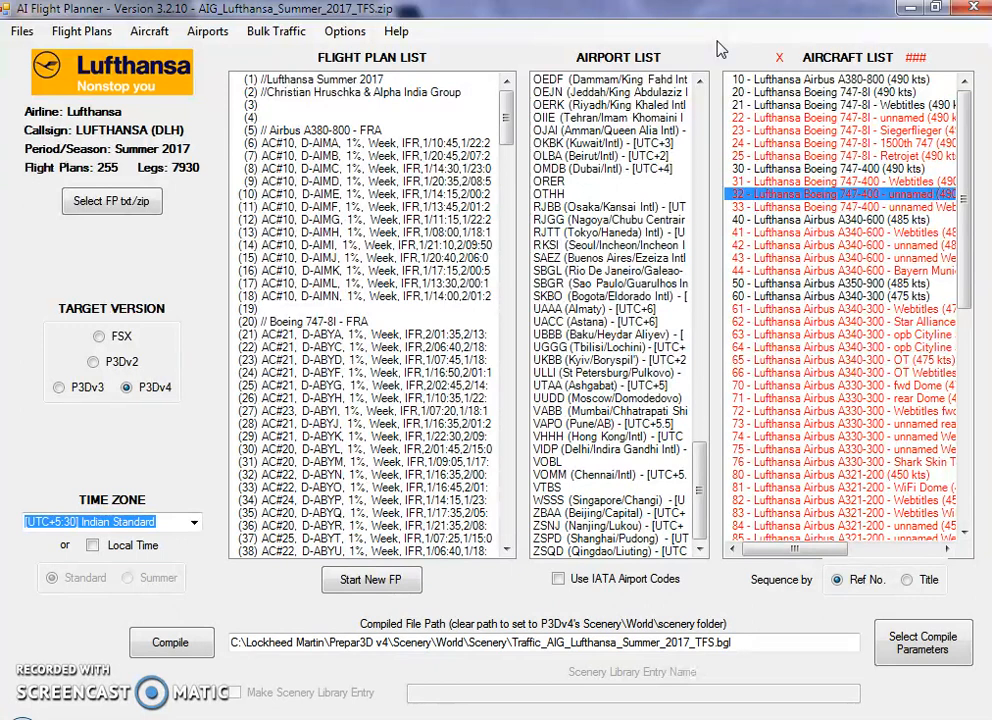
Review the full aircraft list for titles that are still missing.
mouse_move(798, 163)
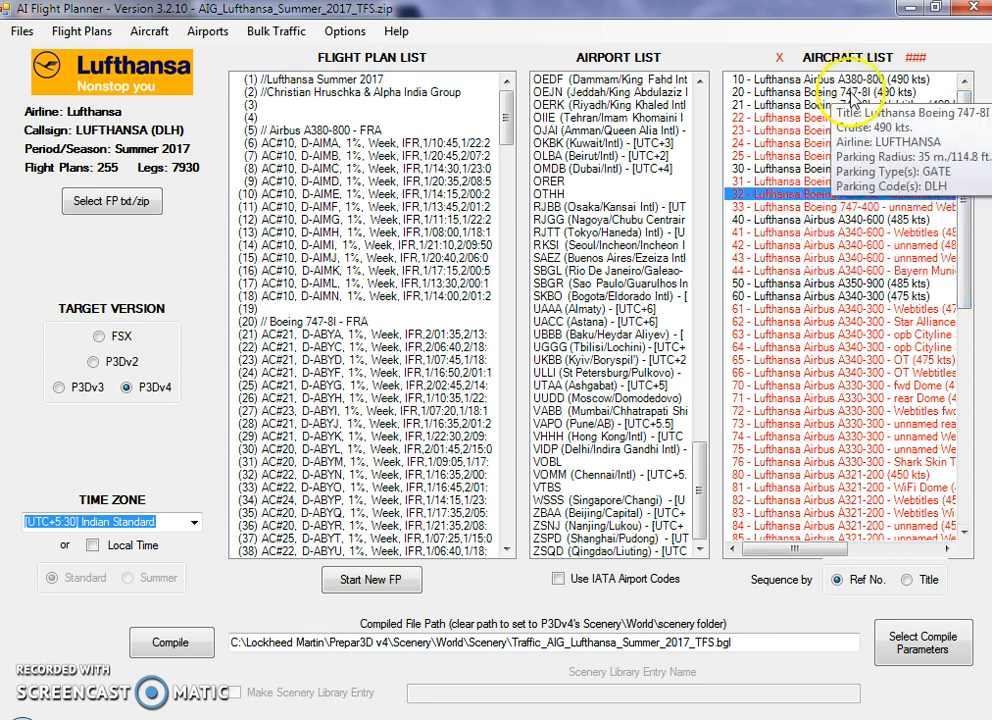
scroll(948, 450, "down", 12)
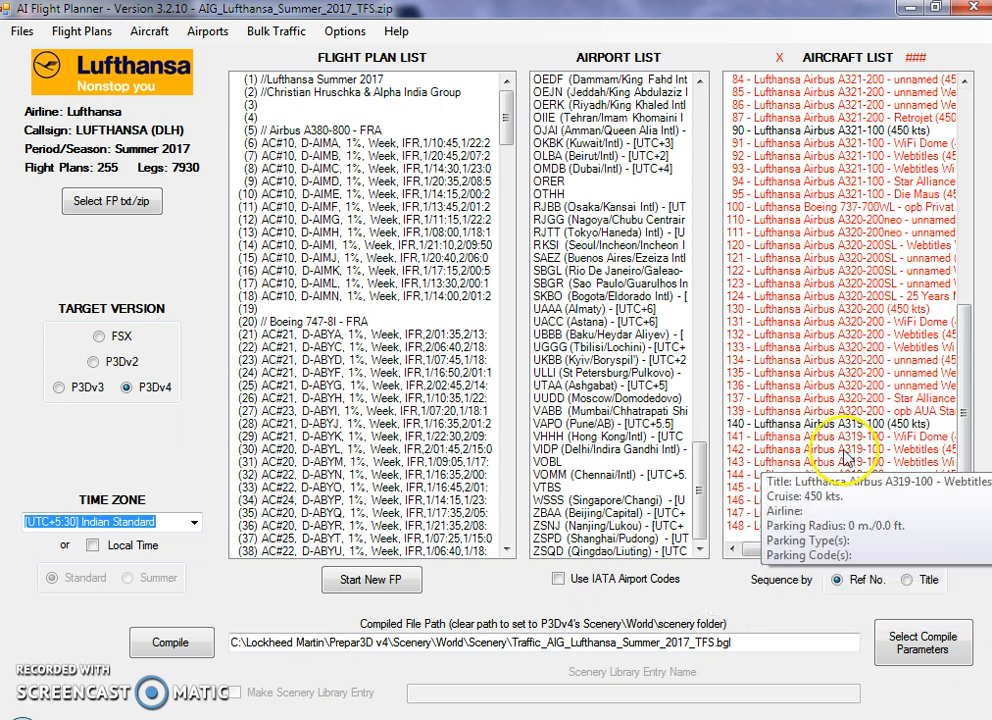
left_click_drag(960, 412, 956, 170)
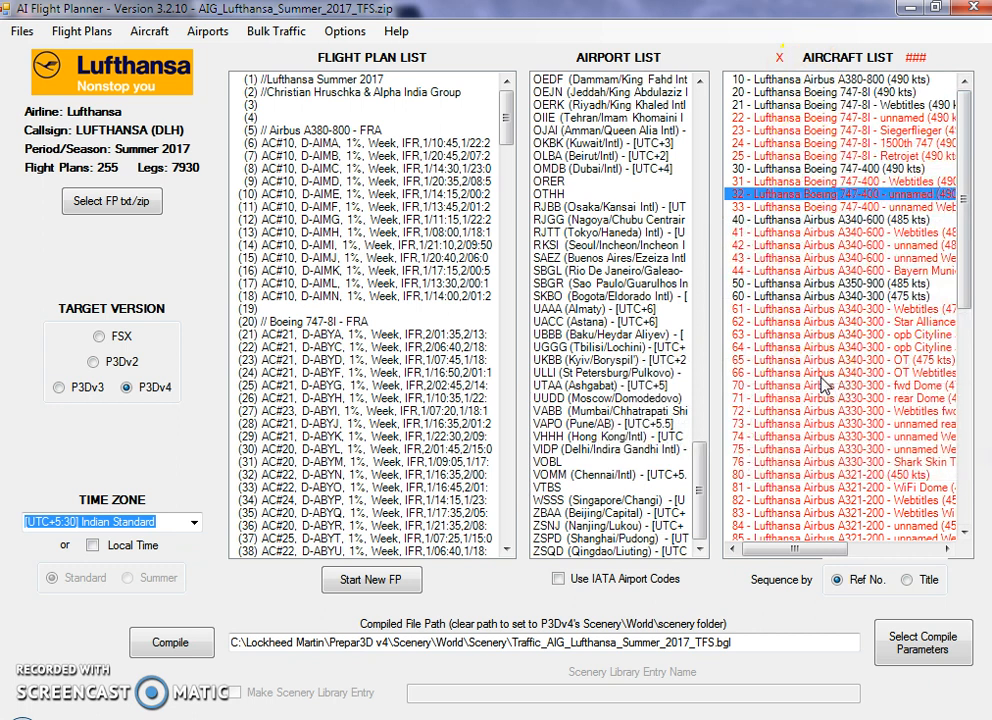
mouse_move(823, 385)
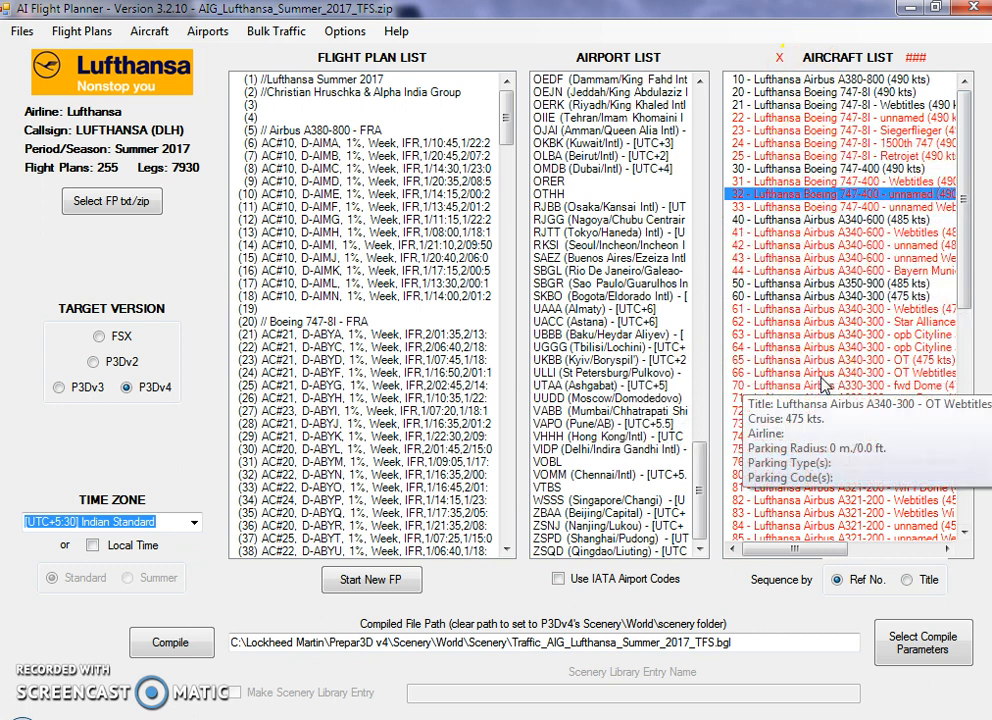